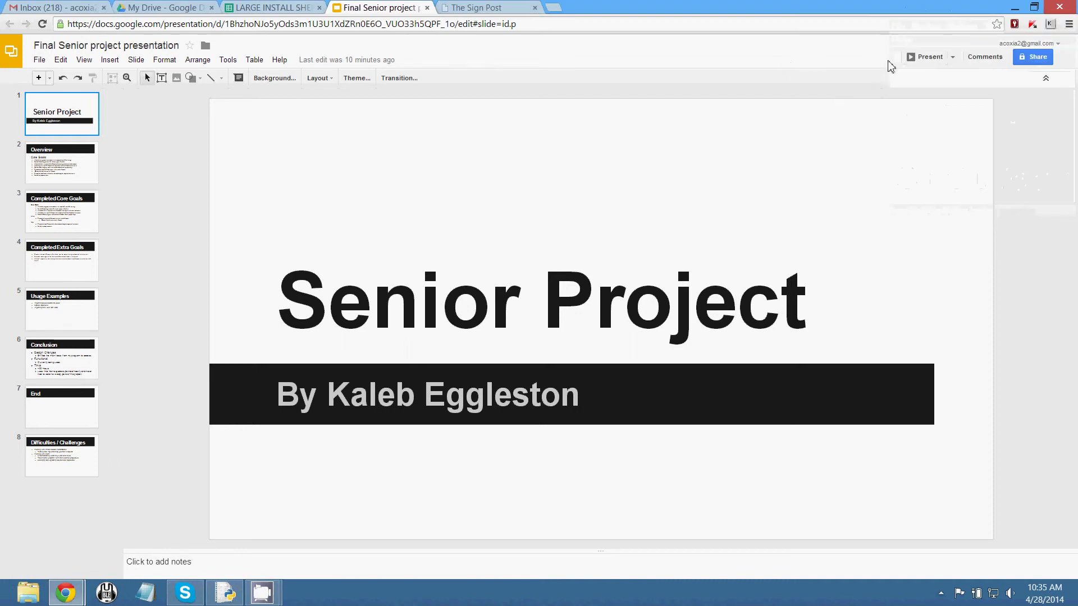
# Present the 'Final Senior project presentation' deck full screen, starting on the Senior Project title slide
pyautogui.click(926, 57)
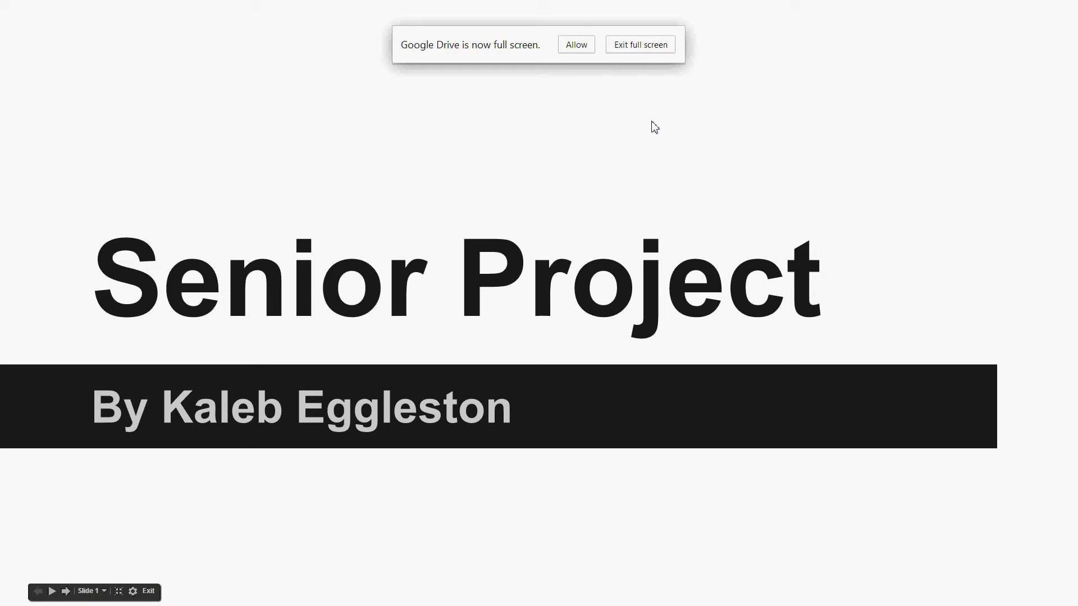
# Advance the slideshow from the title slide to the Overview slide of core goals
pyautogui.click(653, 126)
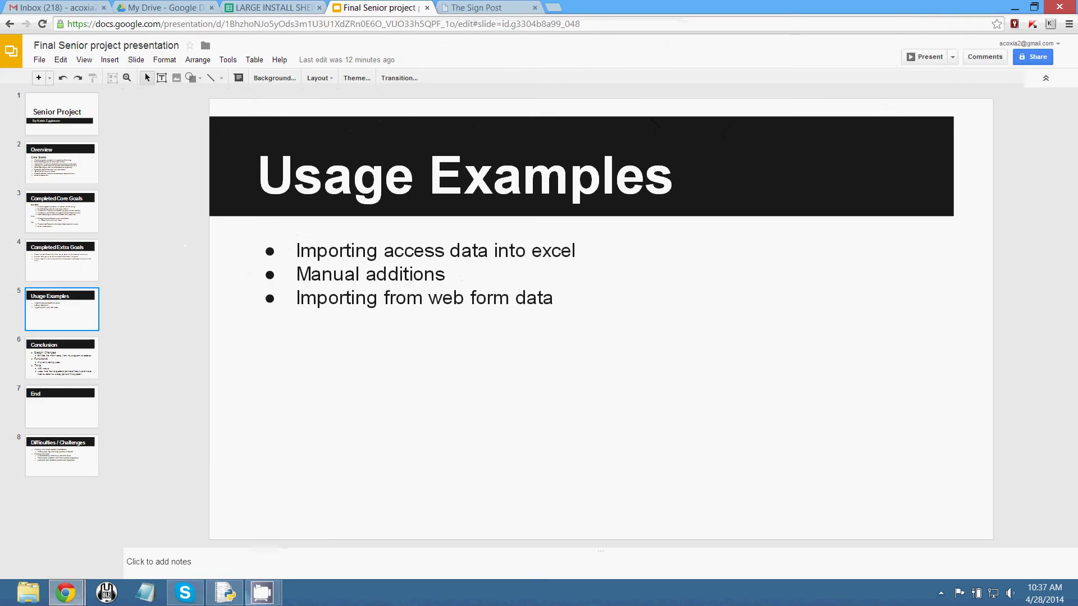
# Run signpost.py with F5 and enter clear in the shell to wipe the old data
pyautogui.click(225, 592)
pyautogui.press('F5')
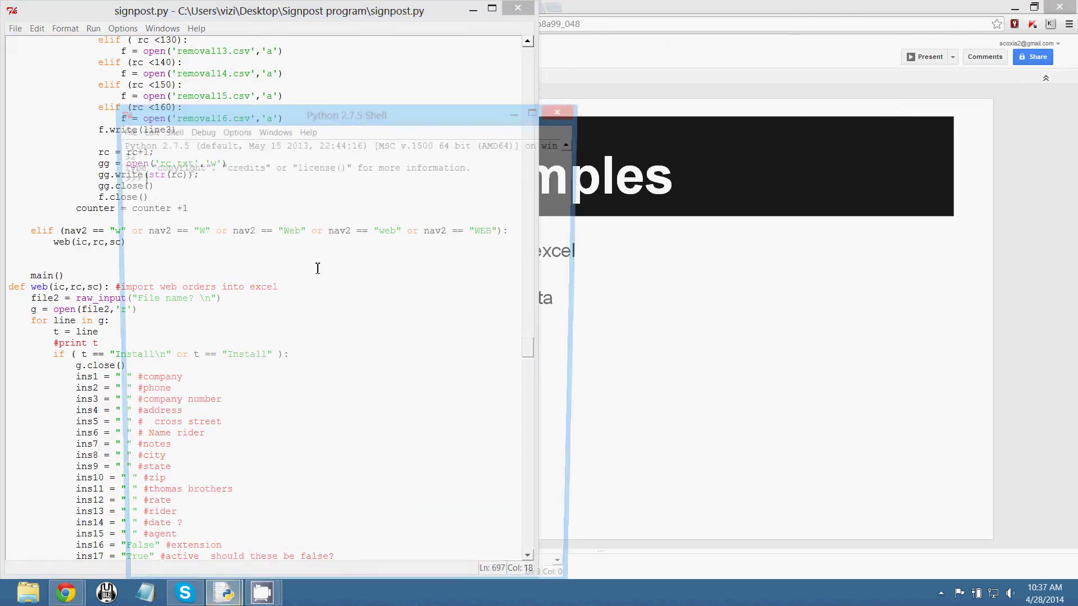
pyautogui.moveTo(382, 125); pyautogui.dragTo(590, 56)
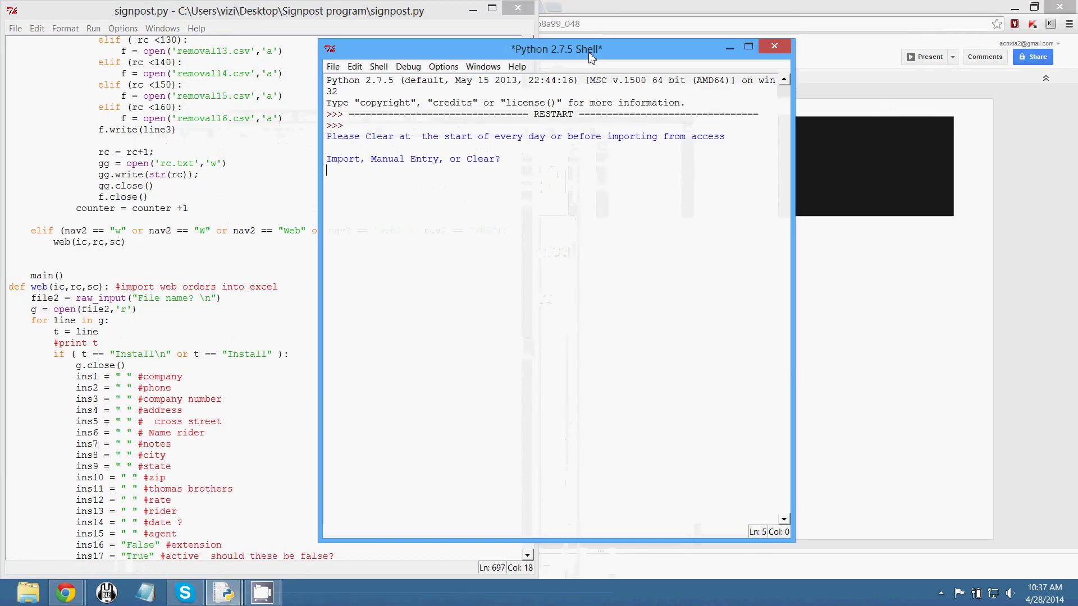
pyautogui.write('clear')
pyautogui.press('Return')
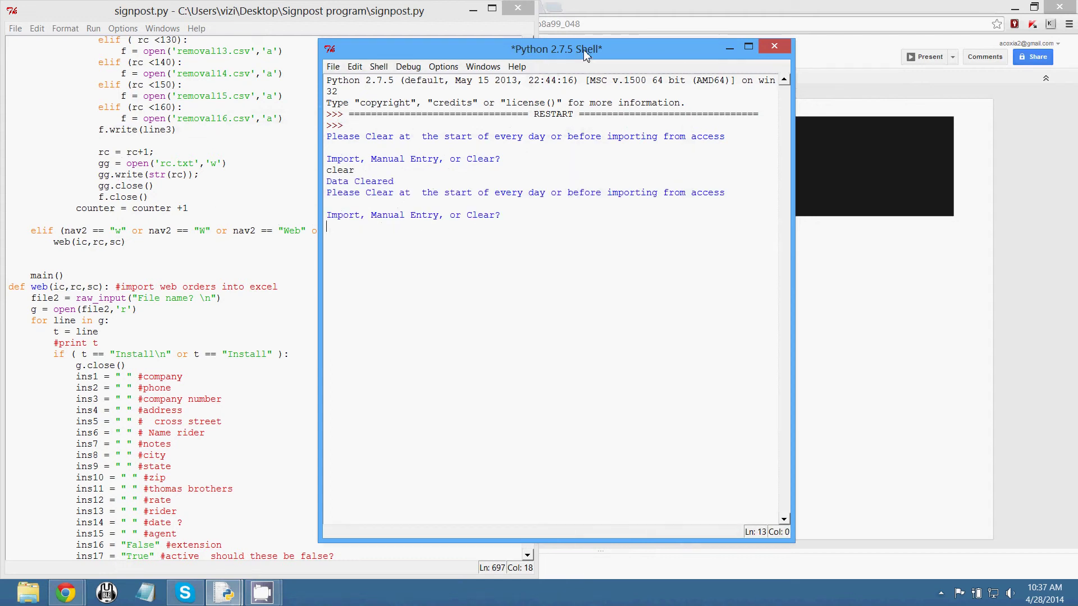
pyautogui.click(478, 14)
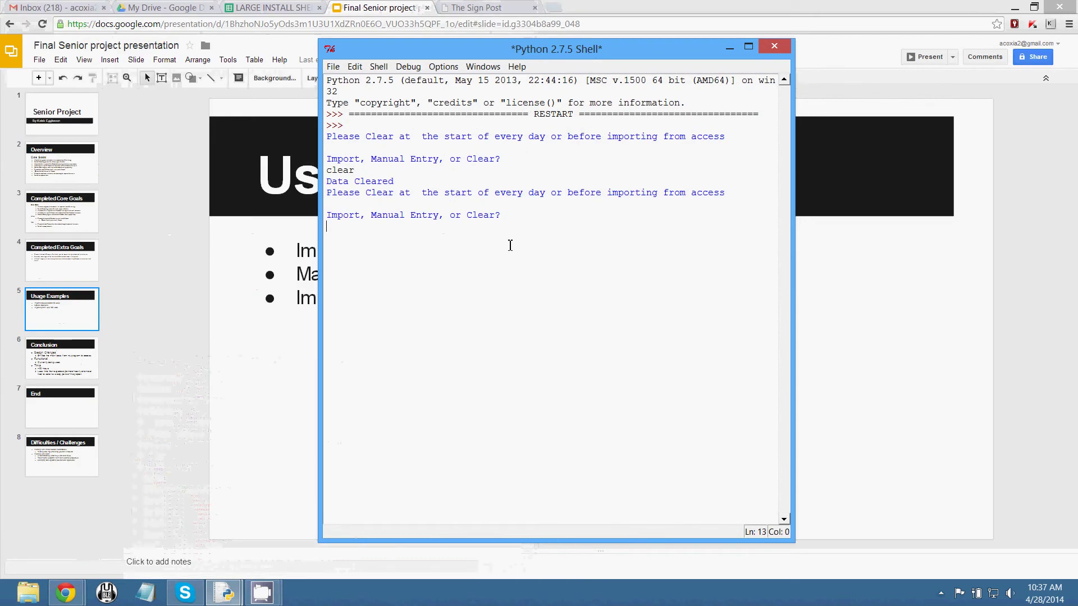
# Import the Access export am.csv by answering i, a and am.csv at the prompts
pyautogui.write('i')
pyautogui.press('Return')
pyautogui.write('a')
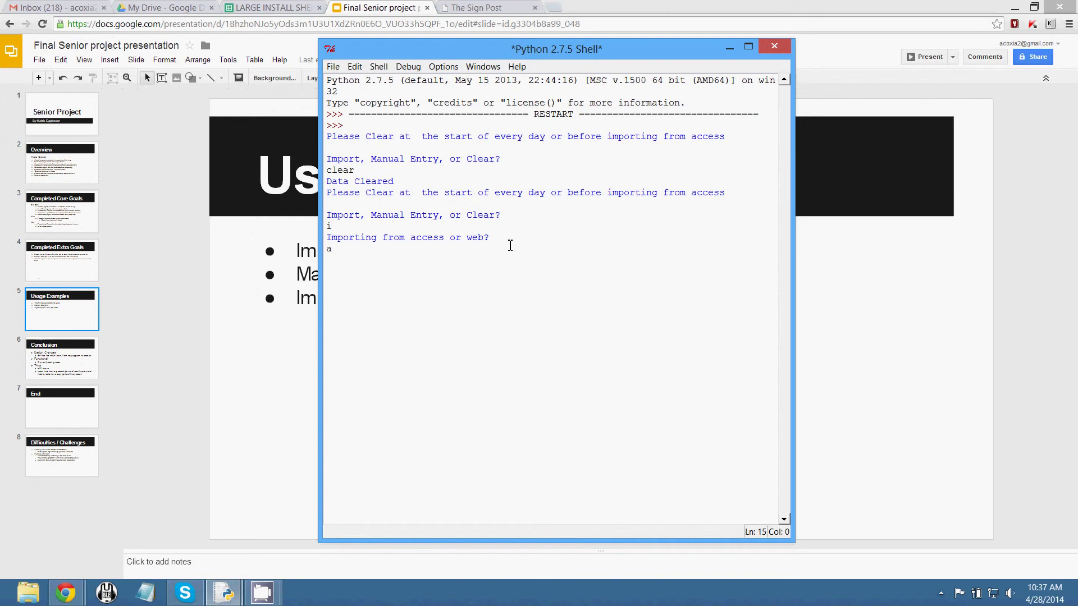
pyautogui.press('Return')
pyautogui.write('am.csv')
pyautogui.press('Return')
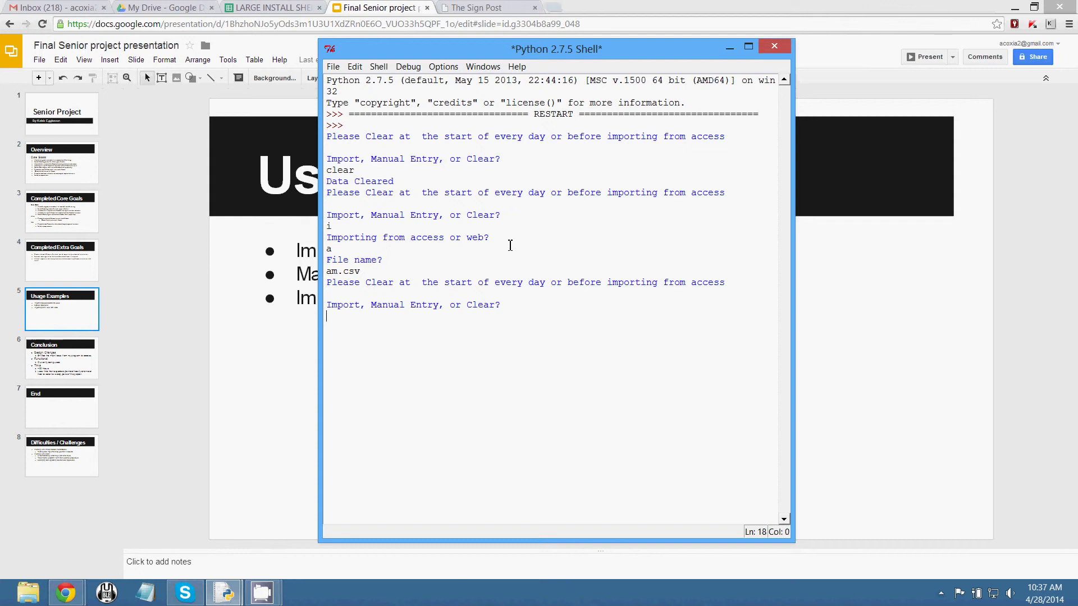
pyautogui.rightClick(145, 592)
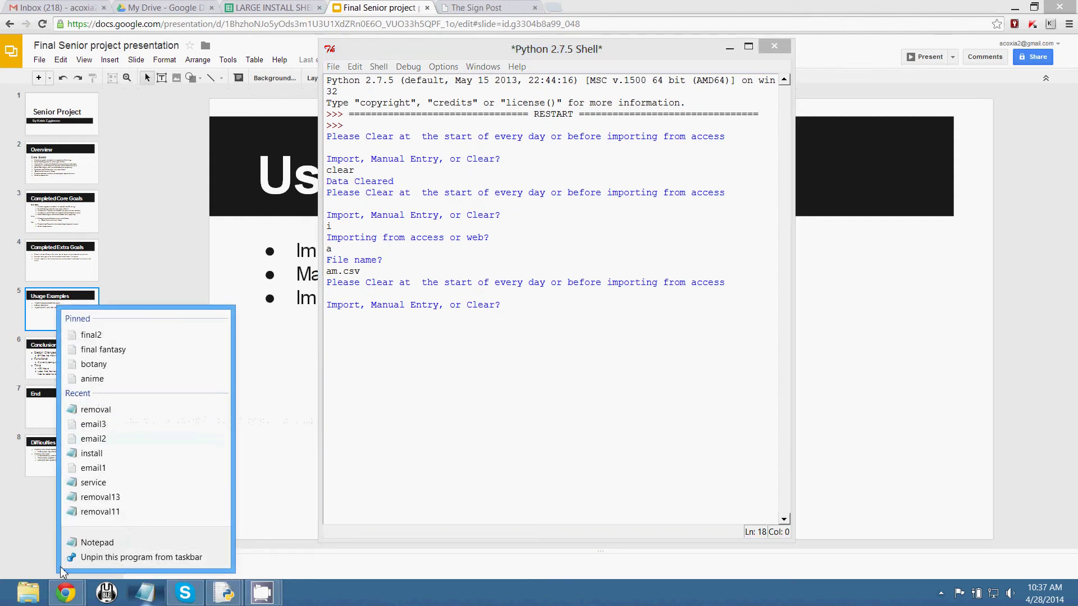
# Open the am data file from Desktop > Signpost program and review it in Notepad
pyautogui.click(118, 542)
pyautogui.click(120, 183)
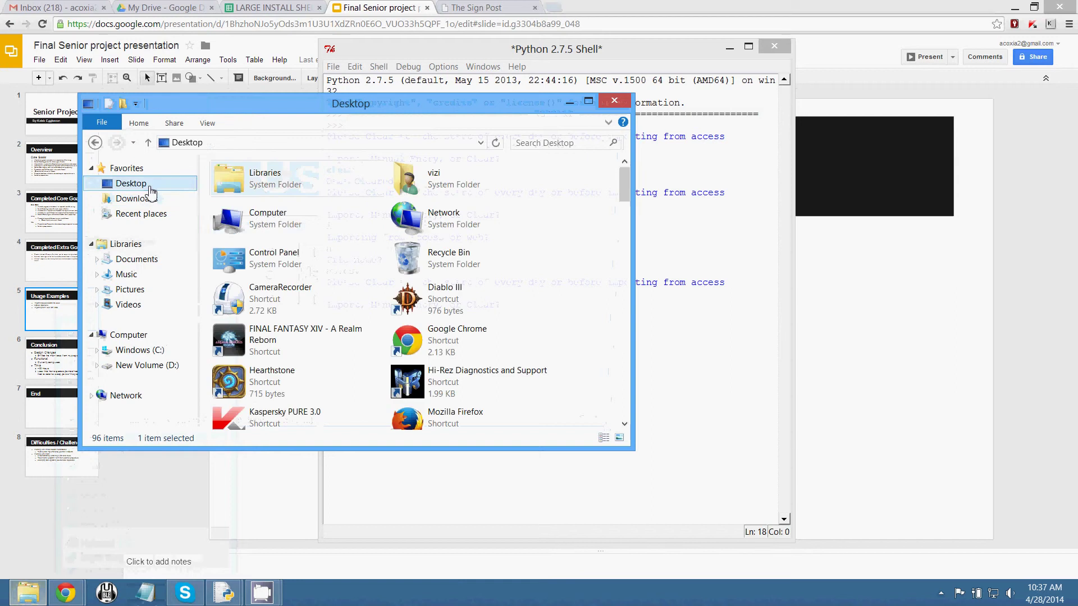
pyautogui.scroll(-5, 320, 213)
pyautogui.click(320, 218)
pyautogui.scroll(-3, 337, 214)
pyautogui.scroll(5, 355, 212)
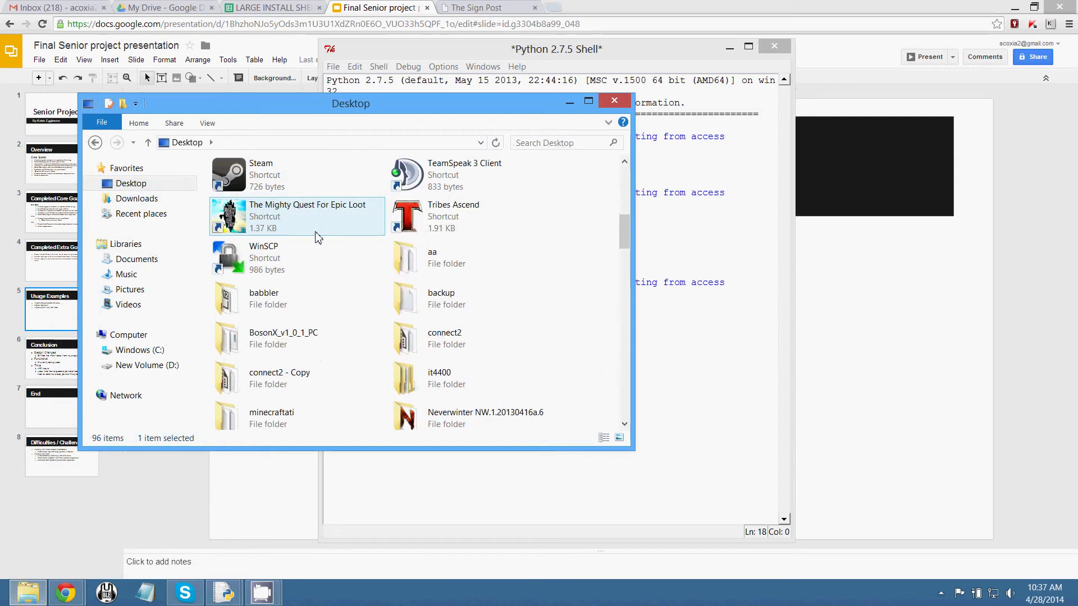
pyautogui.scroll(-2, 362, 253)
pyautogui.scroll(-3, 366, 351)
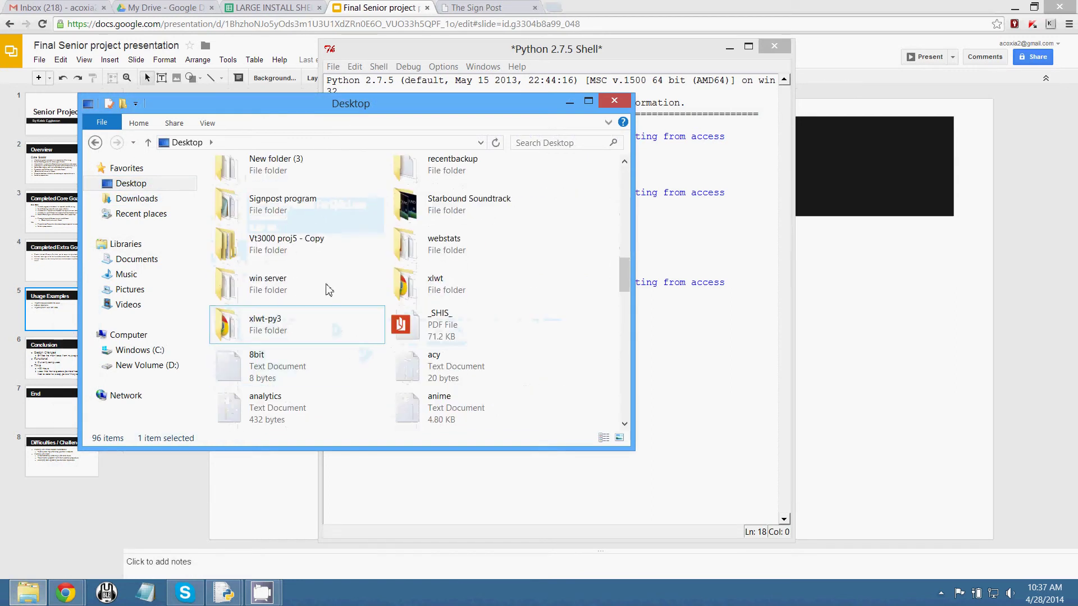
pyautogui.doubleClick(308, 209)
pyautogui.doubleClick(272, 205)
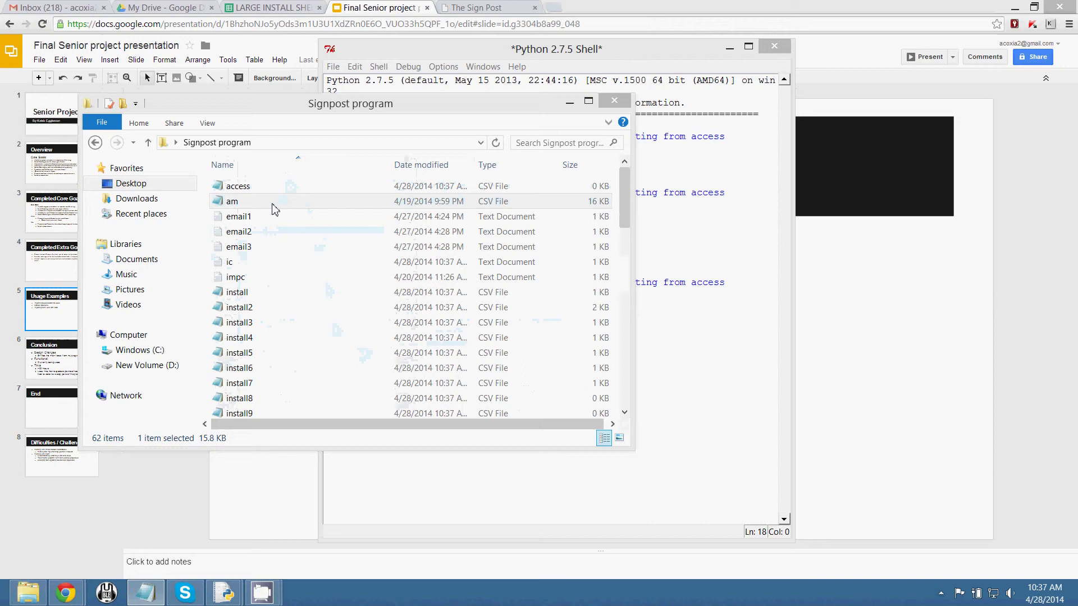
pyautogui.scroll(-5, 398, 215)
pyautogui.scroll(-15, 398, 215)
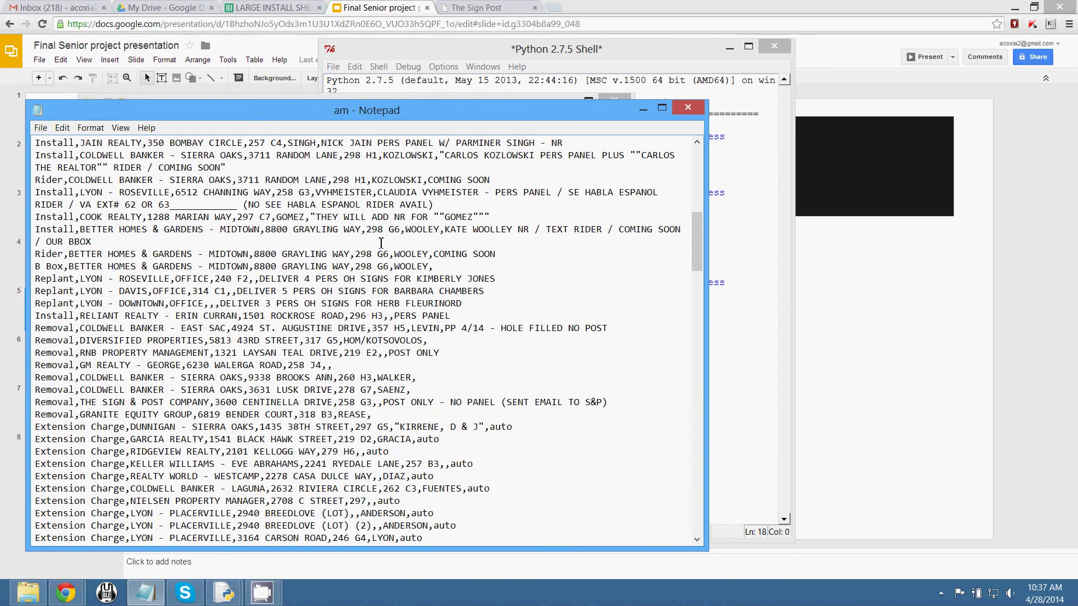
pyautogui.scroll(-9, 293, 324)
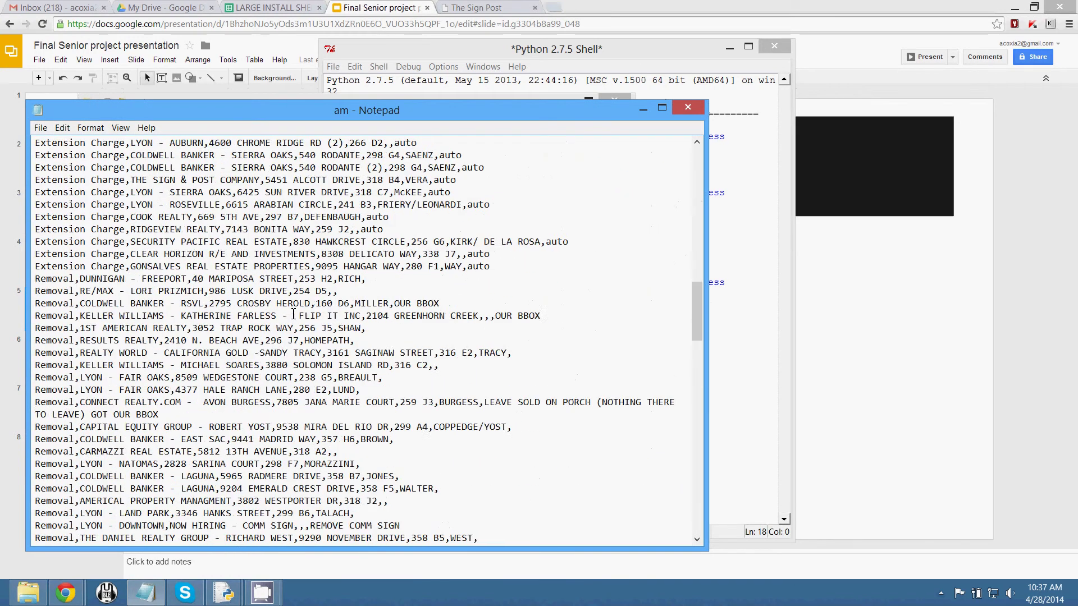
pyautogui.scroll(-13, 356, 352)
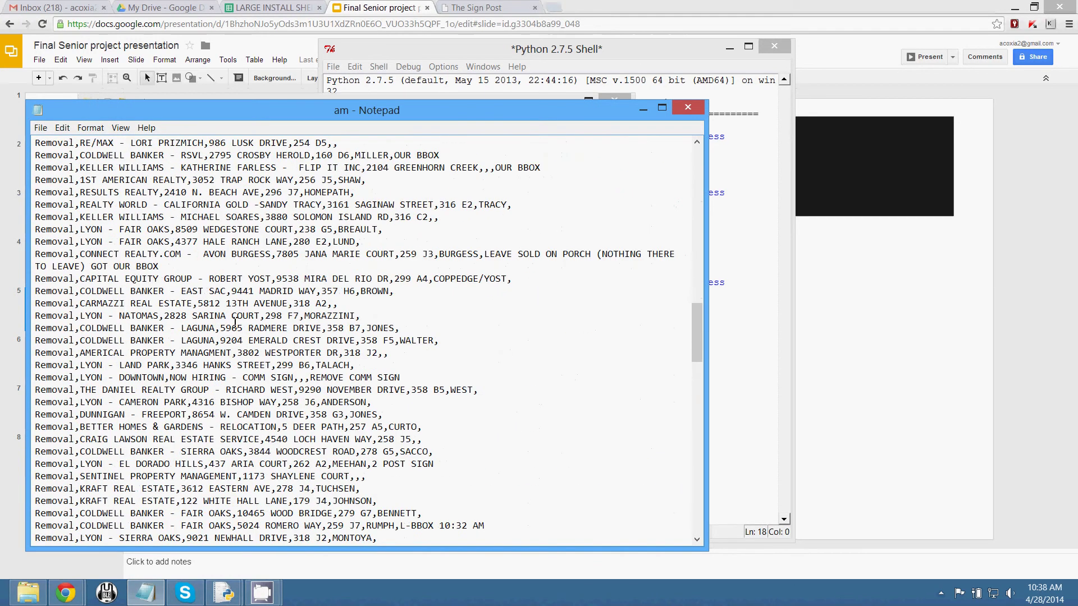
pyautogui.scroll(-10, 209, 357)
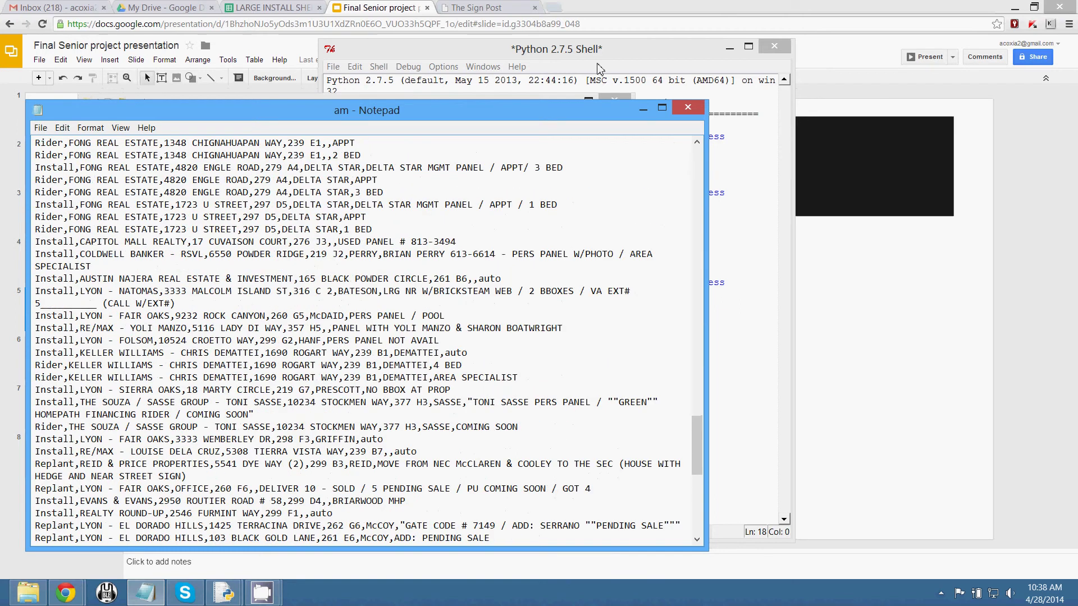
pyautogui.click(687, 108)
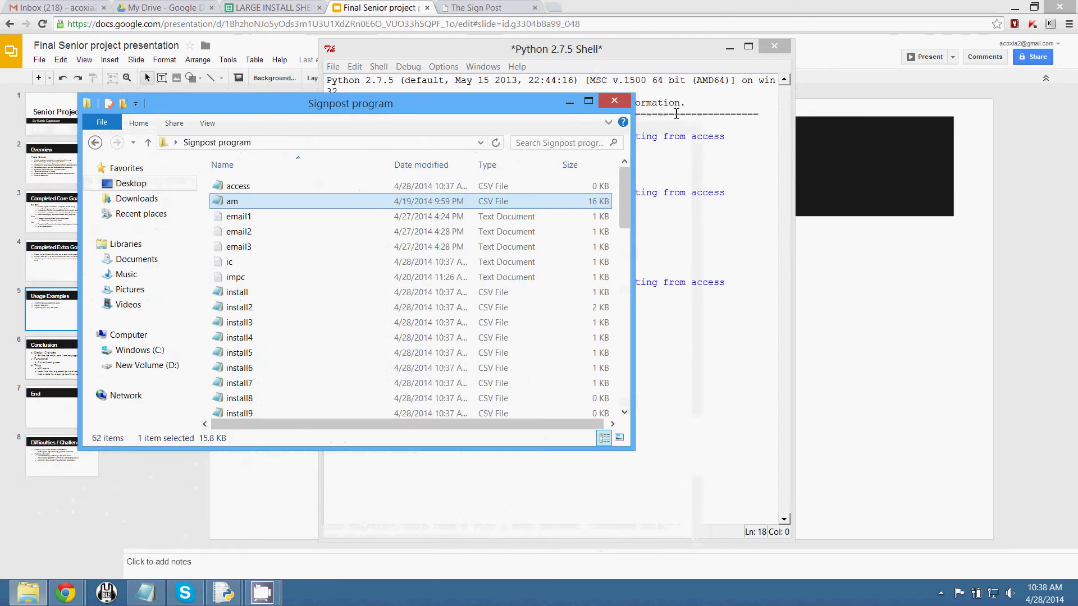
# Review the generated install CSV file in Notepad, then close it
pyautogui.click(308, 239)
pyautogui.scroll(-2, 308, 239)
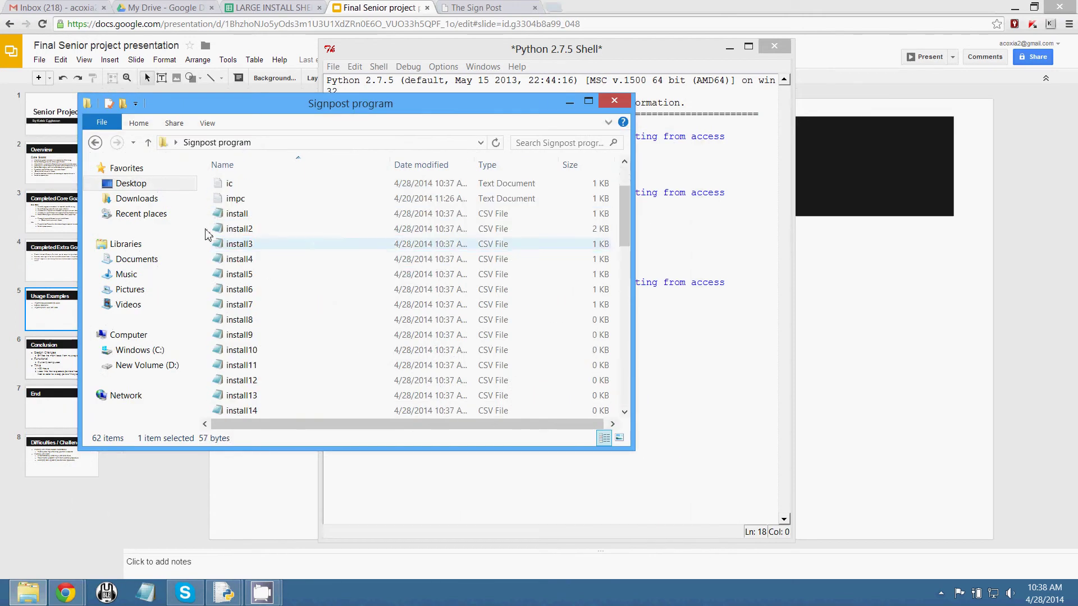
pyautogui.click(233, 216)
pyautogui.doubleClick(233, 217)
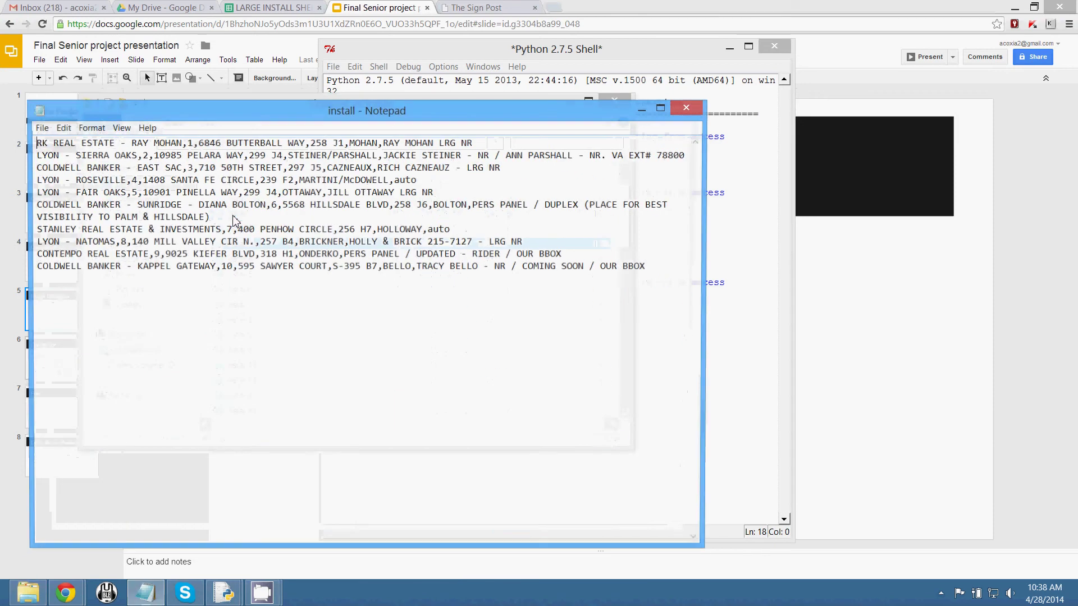
pyautogui.click(689, 108)
pyautogui.click(269, 8)
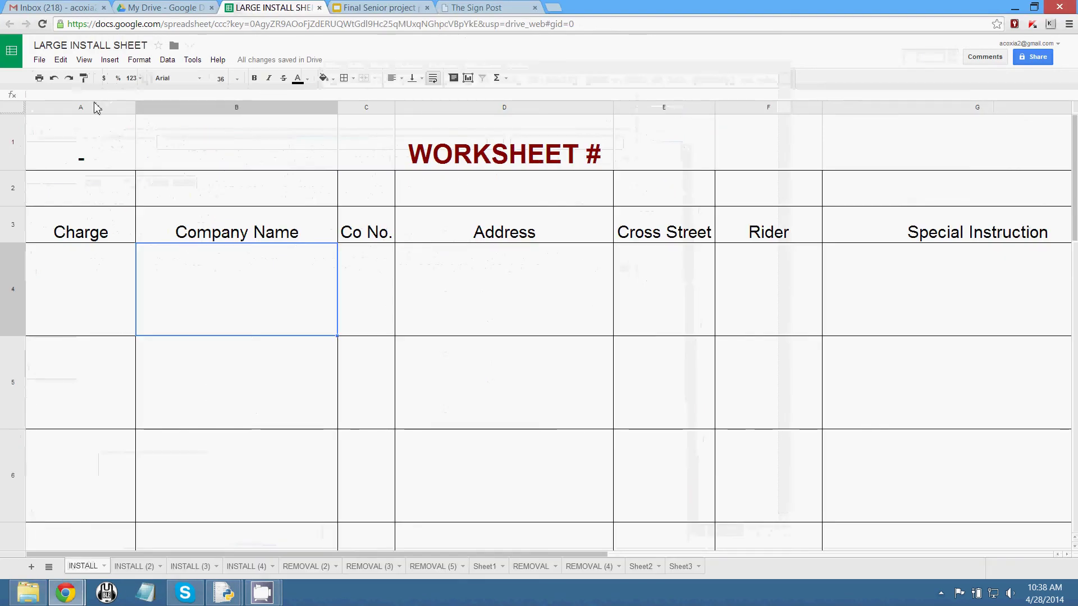
# Import install.csv into the INSTALL worksheet, replacing data at the selected cell, and review the rows
pyautogui.click(37, 62)
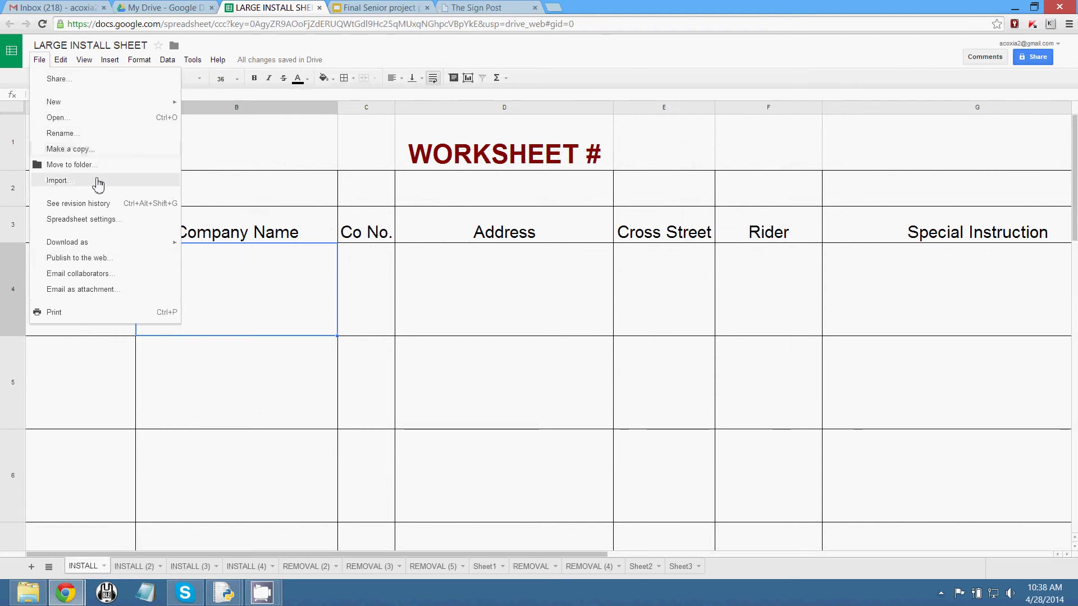
pyautogui.click(96, 181)
pyautogui.click(314, 248)
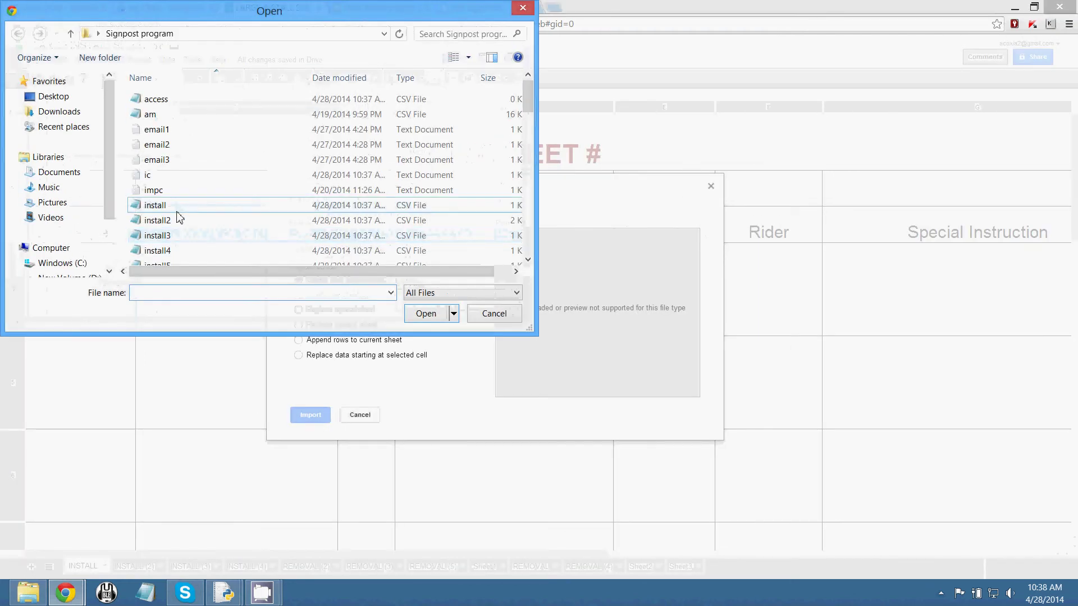
pyautogui.doubleClick(175, 207)
pyautogui.click(316, 359)
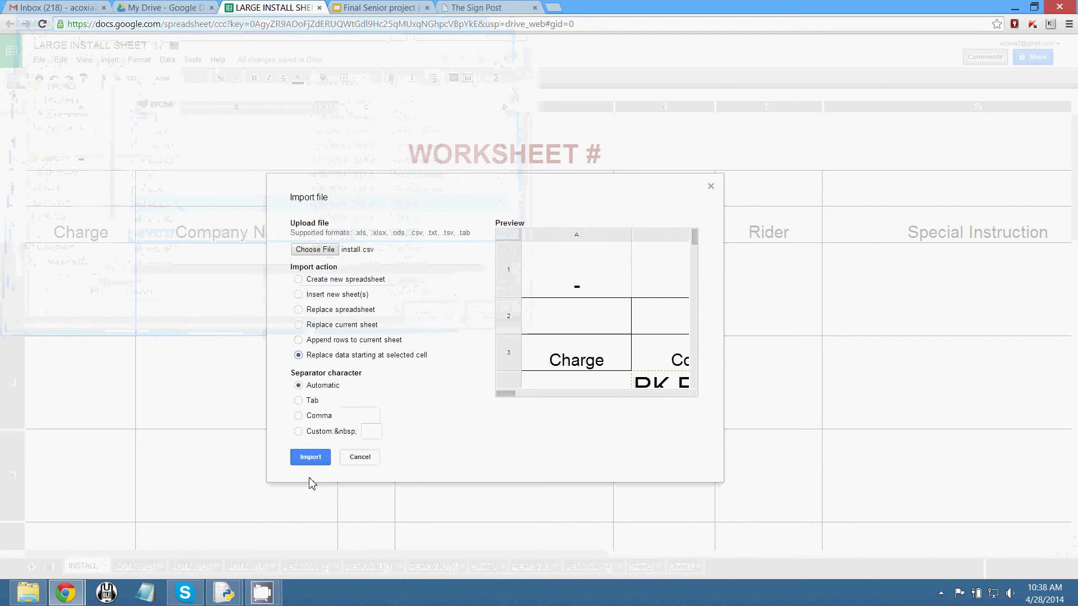
pyautogui.click(309, 460)
pyautogui.scroll(-10, 411, 357)
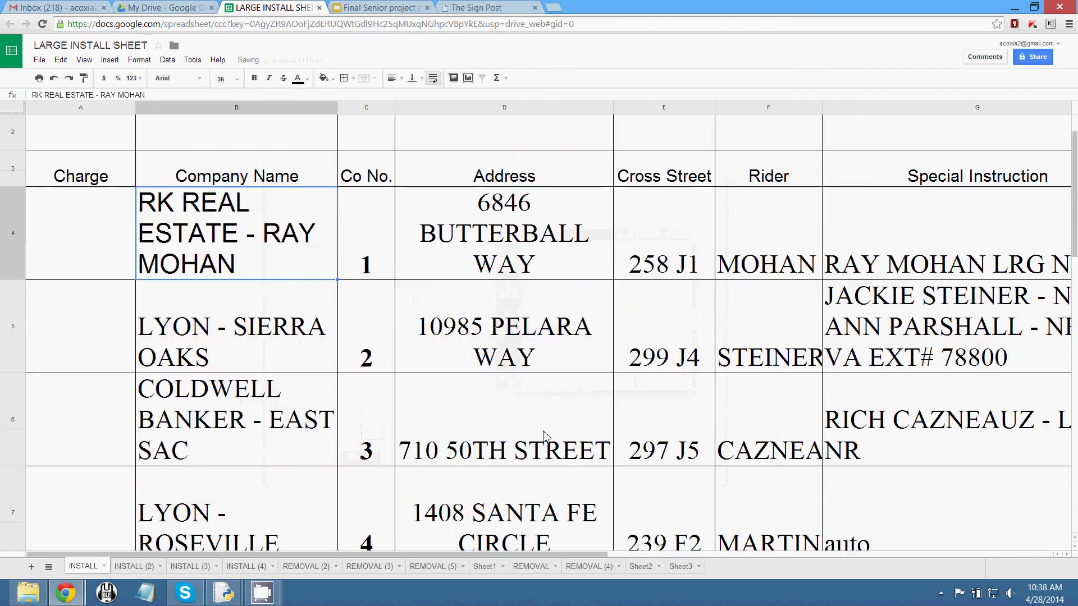
pyautogui.scroll(-3, 861, 347)
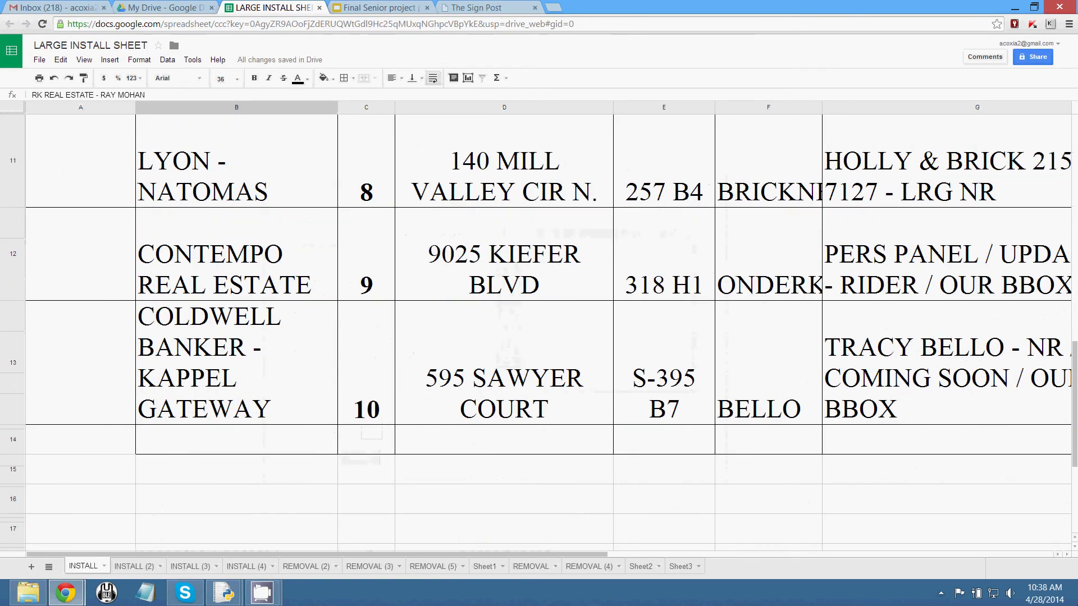
pyautogui.scroll(5, 506, 315)
# Bring the Python shell forward and enter i at its prompts to start a new import
pyautogui.moveTo(227, 592)
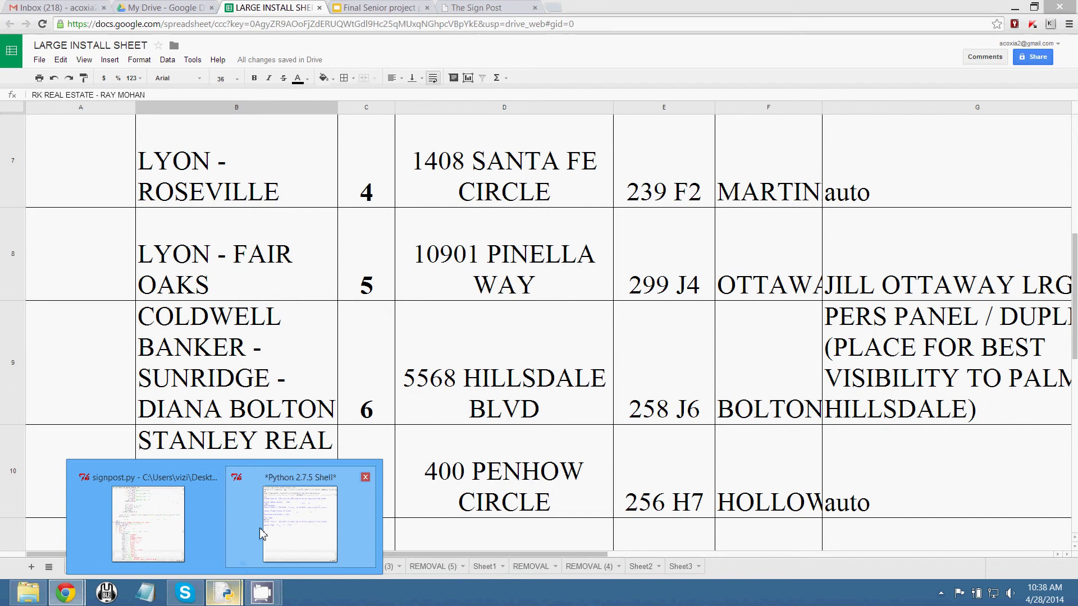
pyautogui.click(298, 521)
pyautogui.click(512, 309)
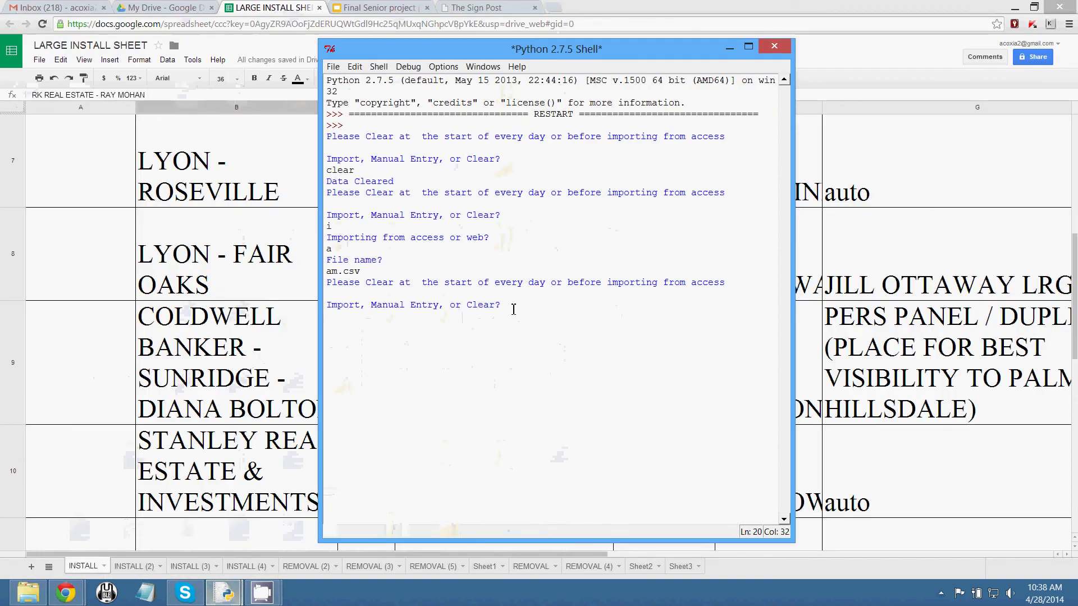
pyautogui.press('Return')
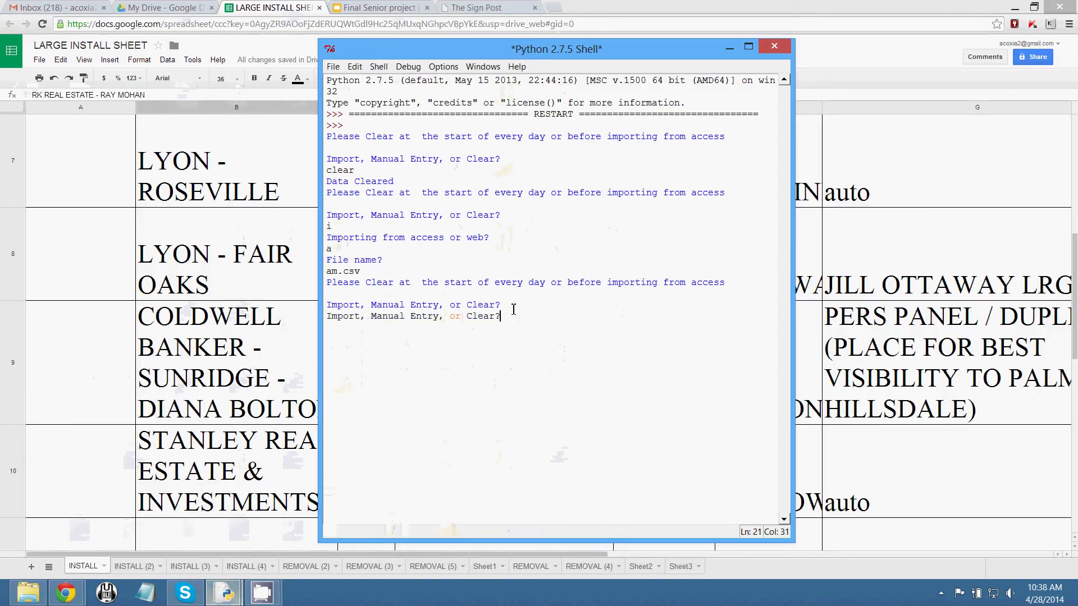
pyautogui.write('i')
pyautogui.press('Return')
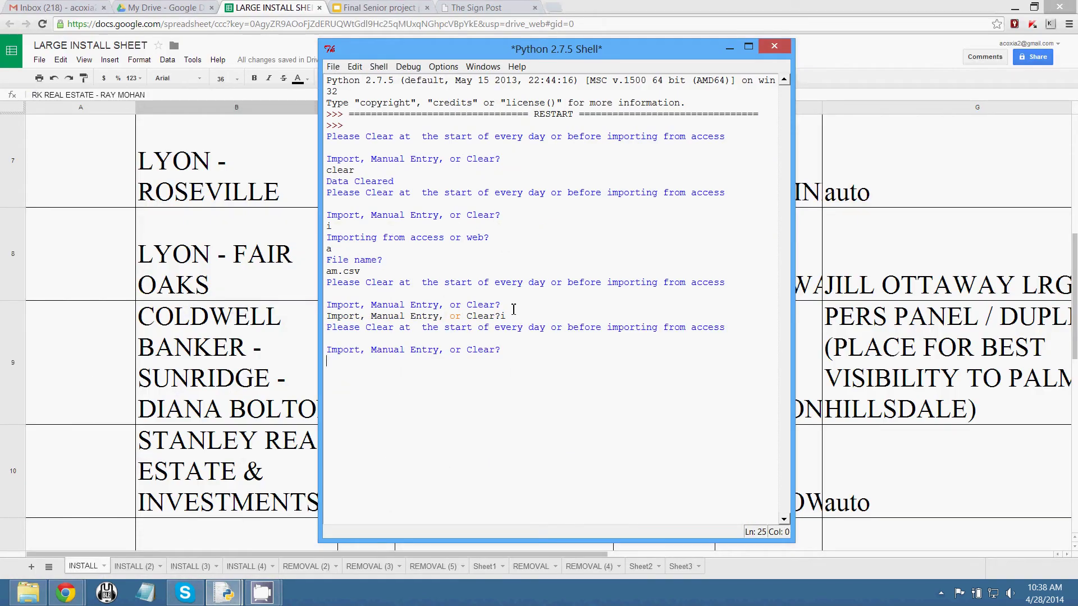
pyautogui.write('i')
pyautogui.press('Return')
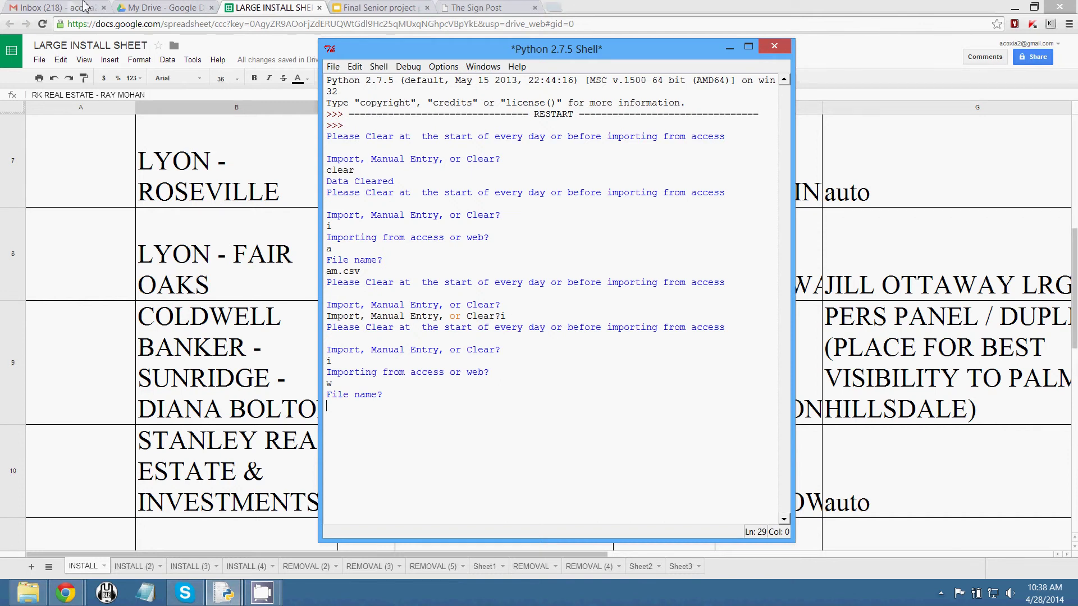
# Switch to The Sign Post order form and put focus in its Name field
pyautogui.click(494, 8)
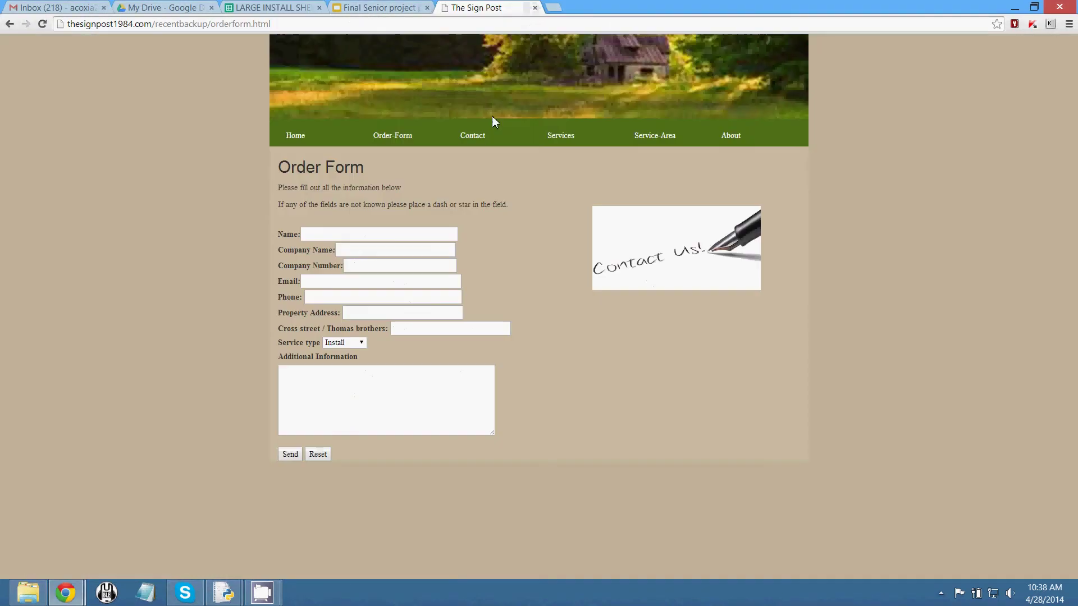
pyautogui.click(404, 236)
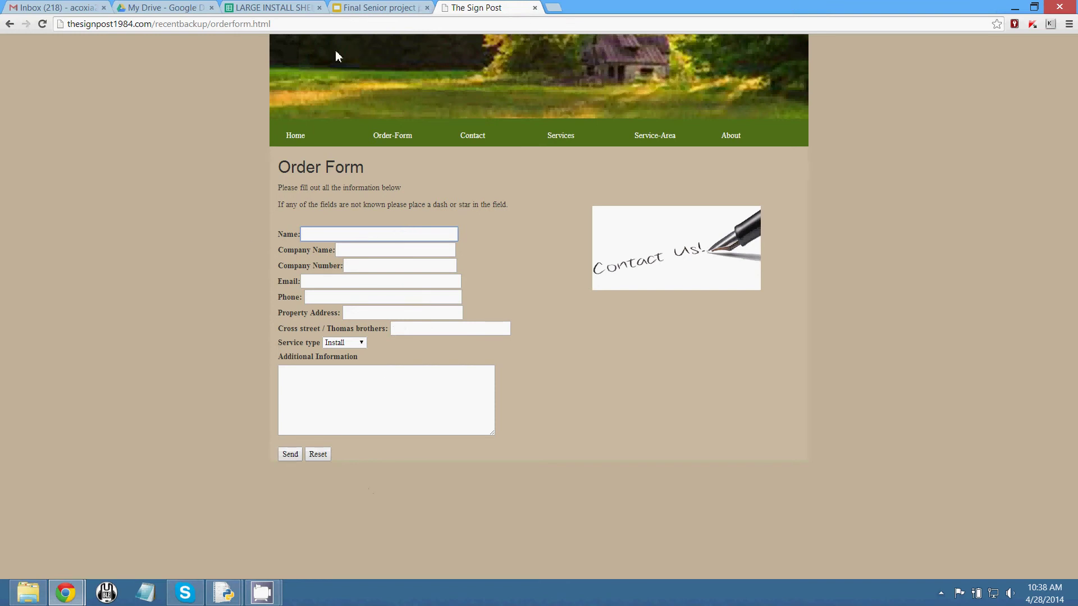
pyautogui.moveTo(234, 591)
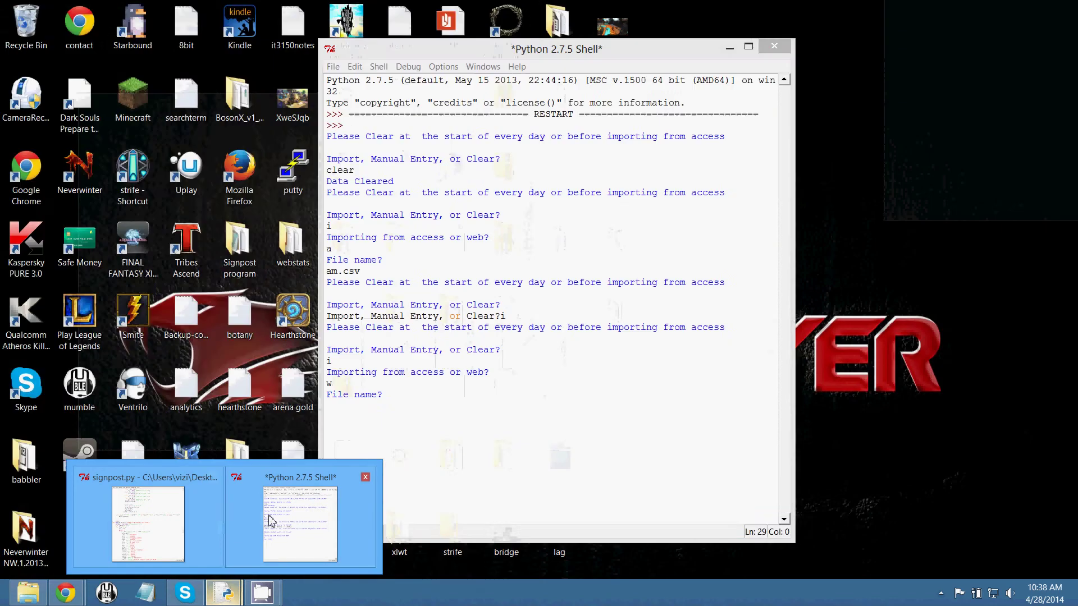
# Load the web order file email1.txt in the shell, then enter 1 to finish with Install Complete
pyautogui.click(269, 521)
pyautogui.write('emai')
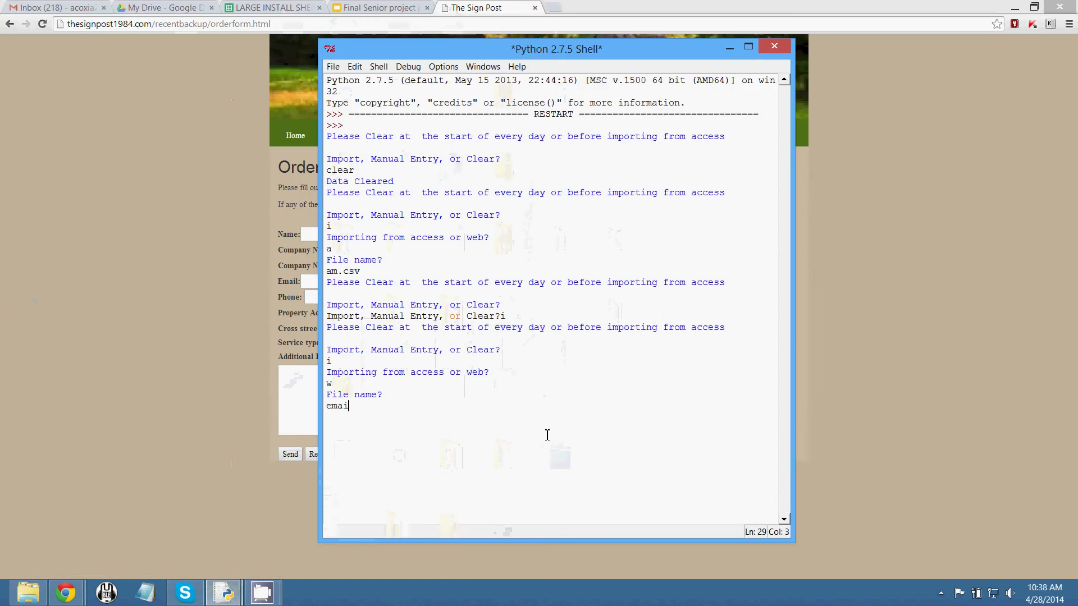
pyautogui.write('l1.txt')
pyautogui.press('Return')
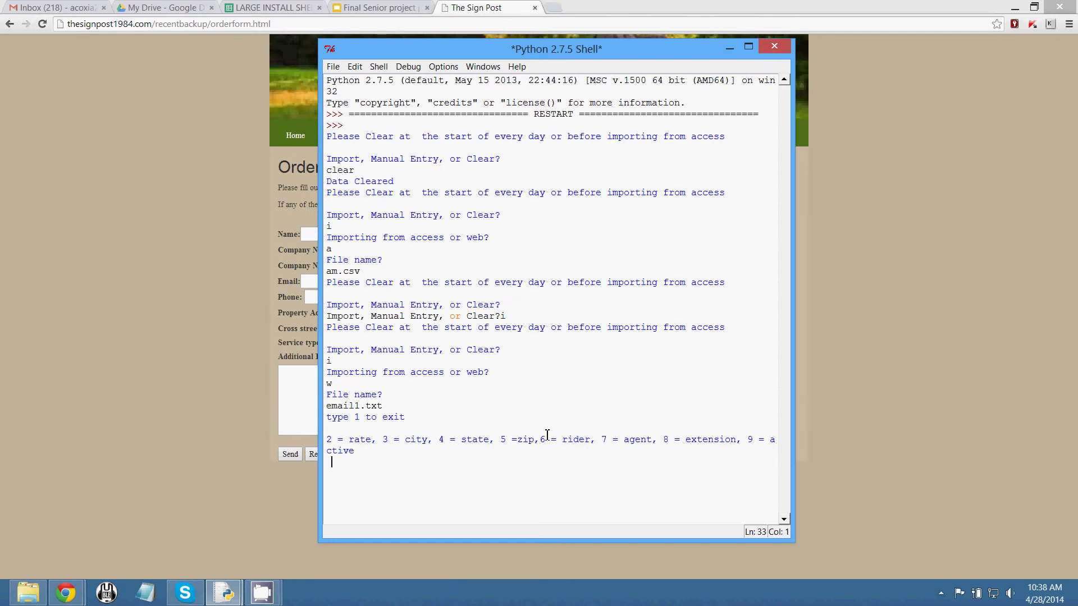
pyautogui.write('1')
pyautogui.press('Return')
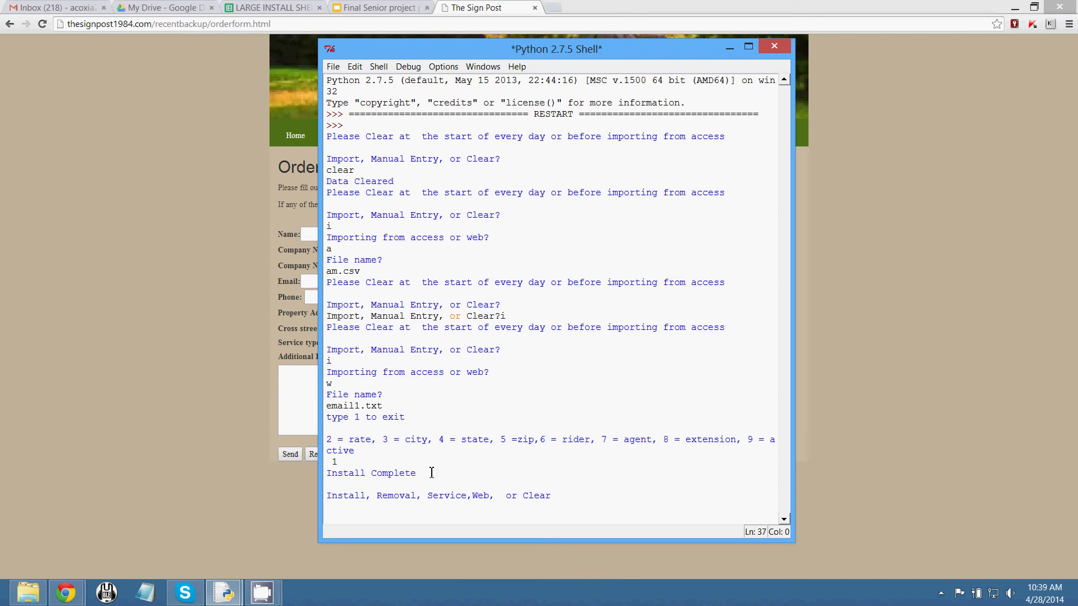
# Start a manual install for company lyon: phone 494949, company number 49494, address 43434
pyautogui.write('i')
pyautogui.press('Return')
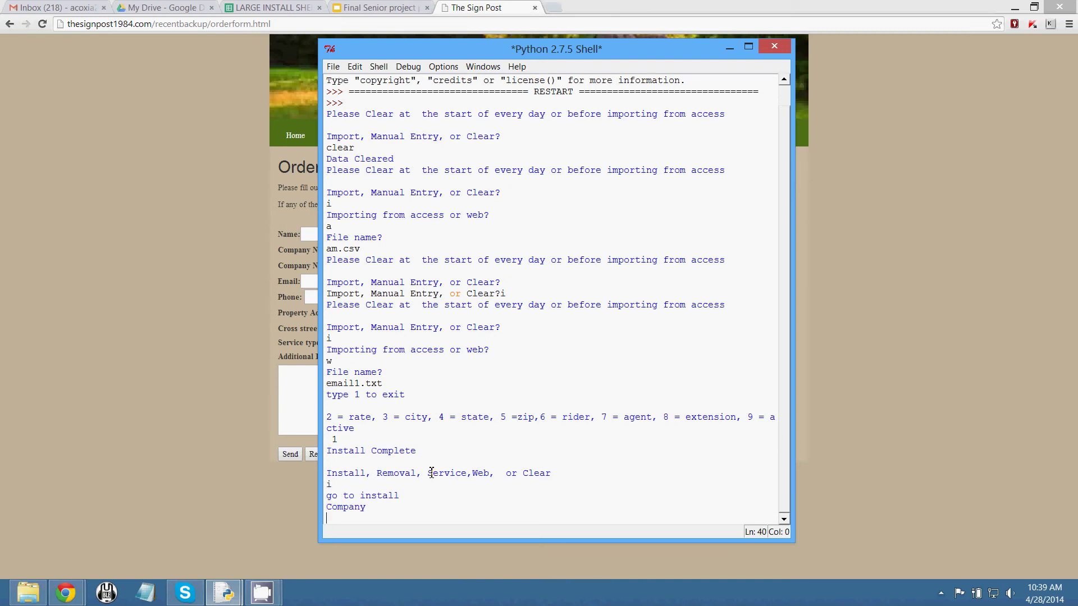
pyautogui.write('lyon')
pyautogui.press('Return')
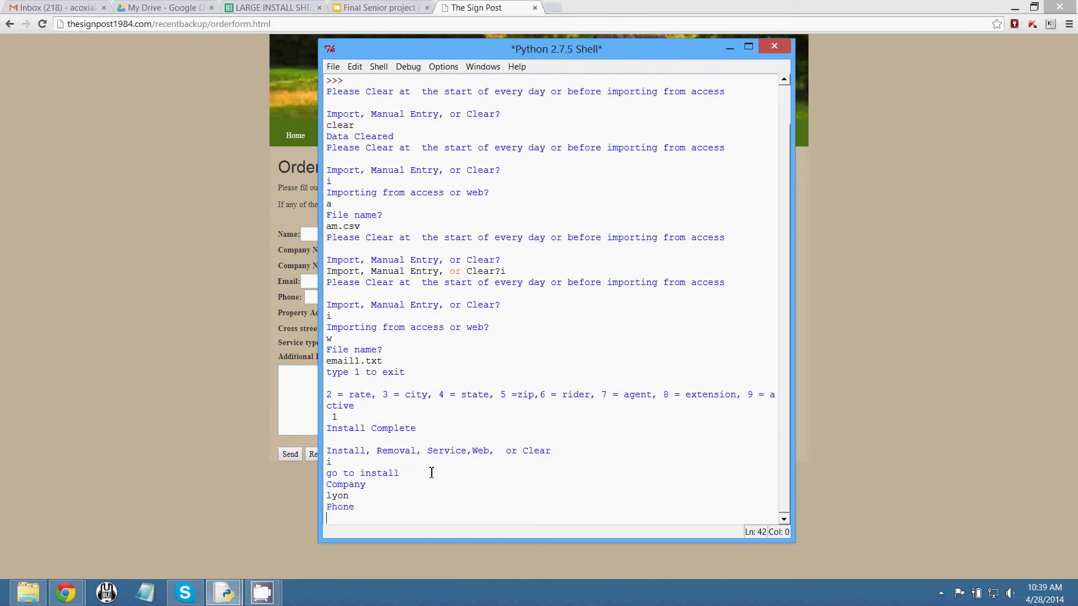
pyautogui.write('494949')
pyautogui.press('Return')
pyautogui.write('49494')
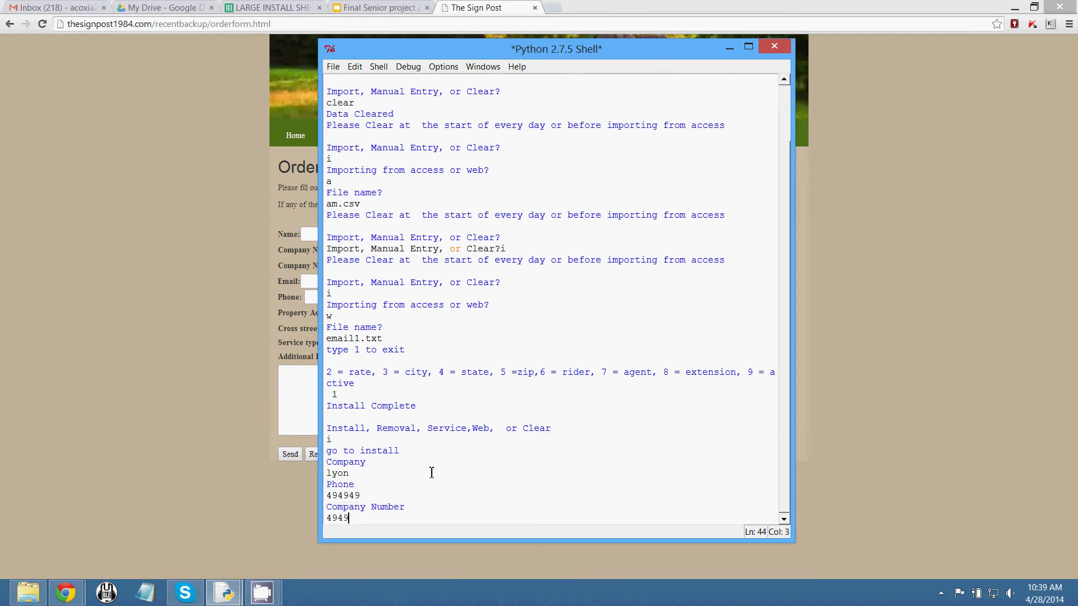
pyautogui.press('Return')
pyautogui.write('43434')
pyautogui.press('Return')
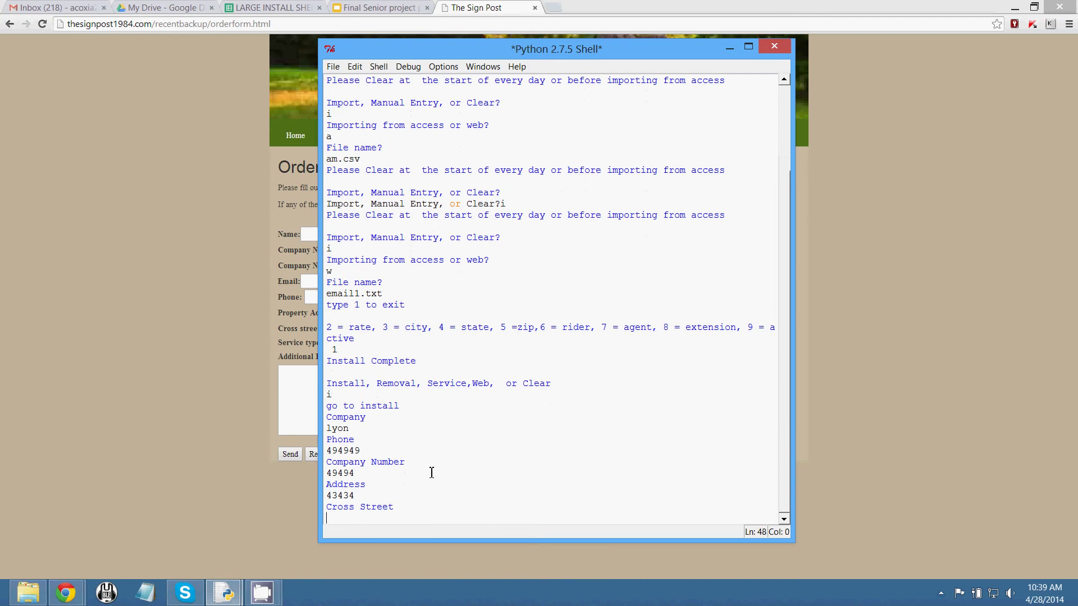
# Complete the lyon order with cross street 4, Thomas Brothers page 45, rider and notes, then exit with 1
pyautogui.write('4')
pyautogui.press('Return')
pyautogui.write('45')
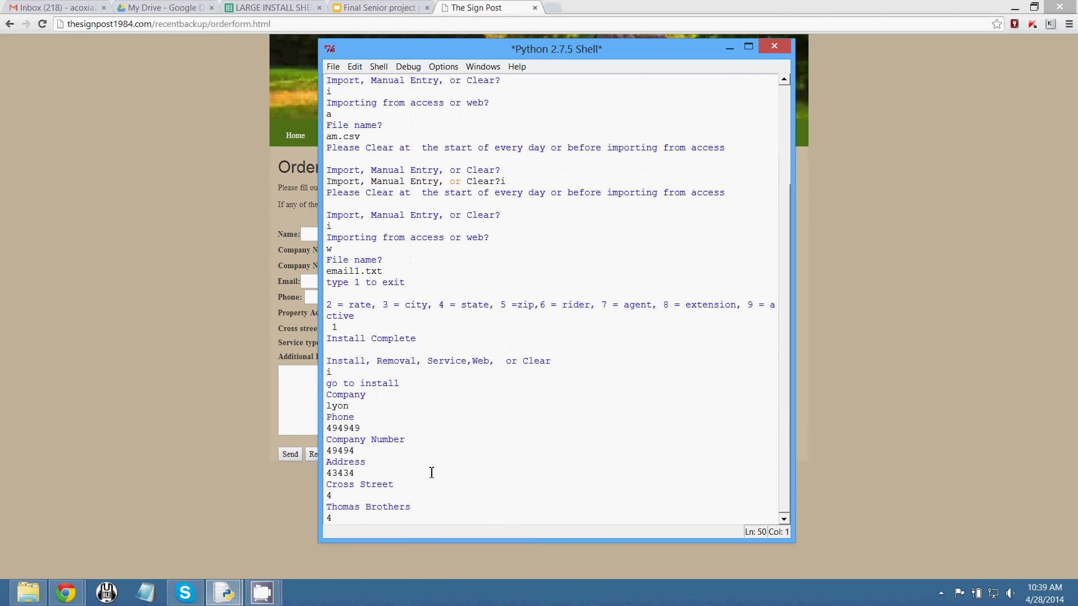
pyautogui.press('Return')
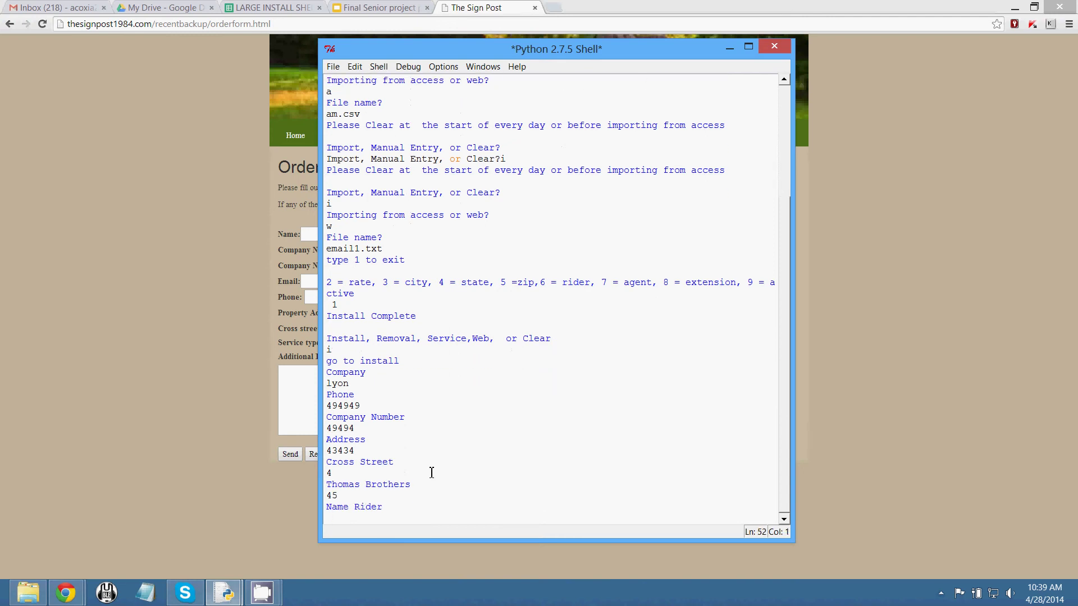
pyautogui.write('kelly')
pyautogui.press('Return')
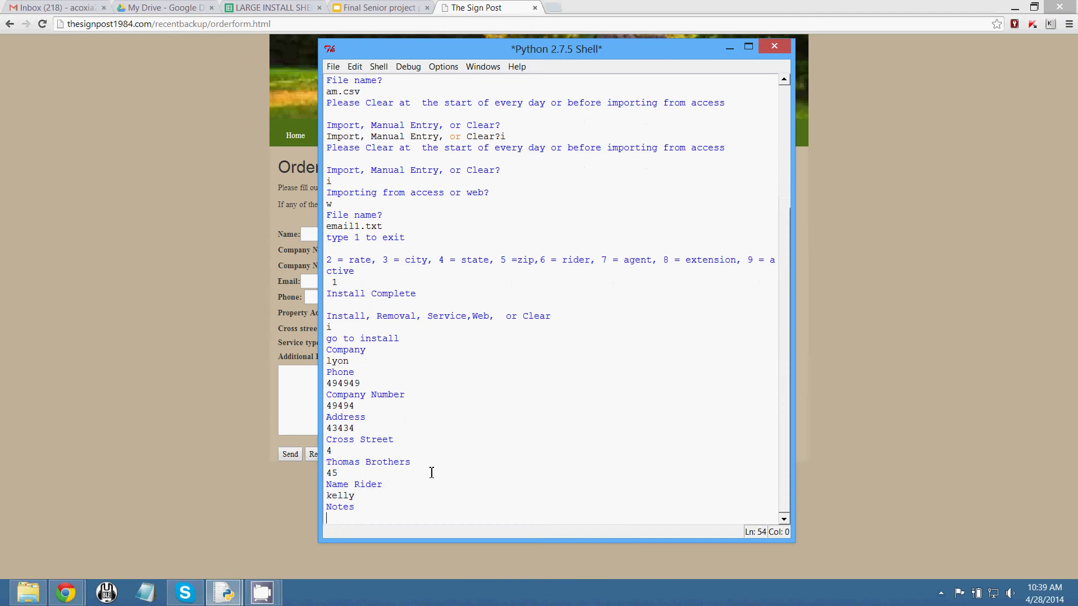
pyautogui.write('kdwkopd')
pyautogui.press('Return')
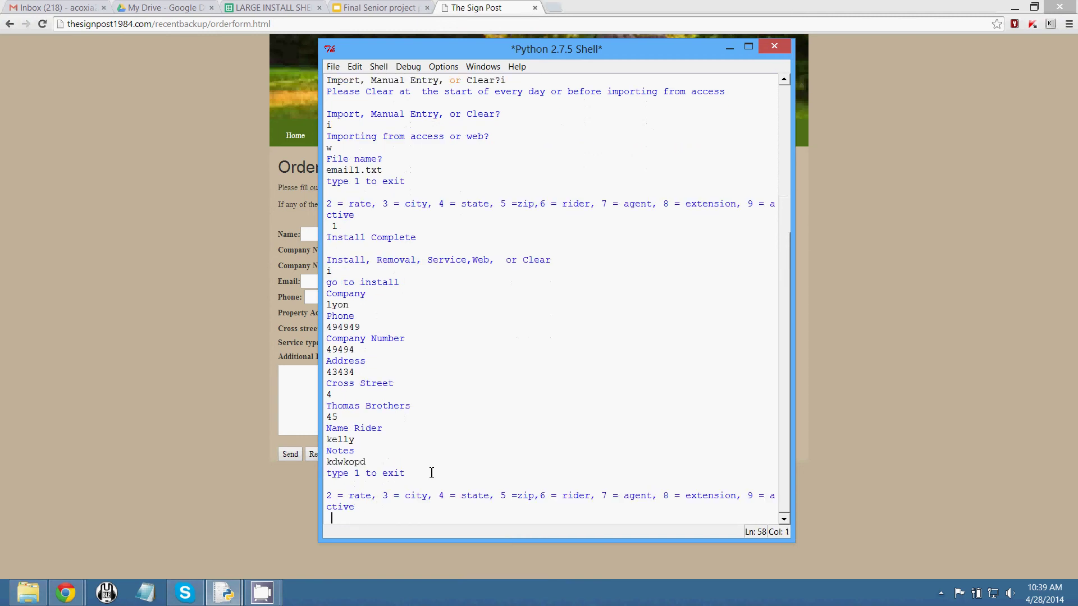
pyautogui.write('1')
pyautogui.press('Return')
# Erase the stray prompt character, minimize the Python shell, and return to the presentation
pyautogui.write('w')
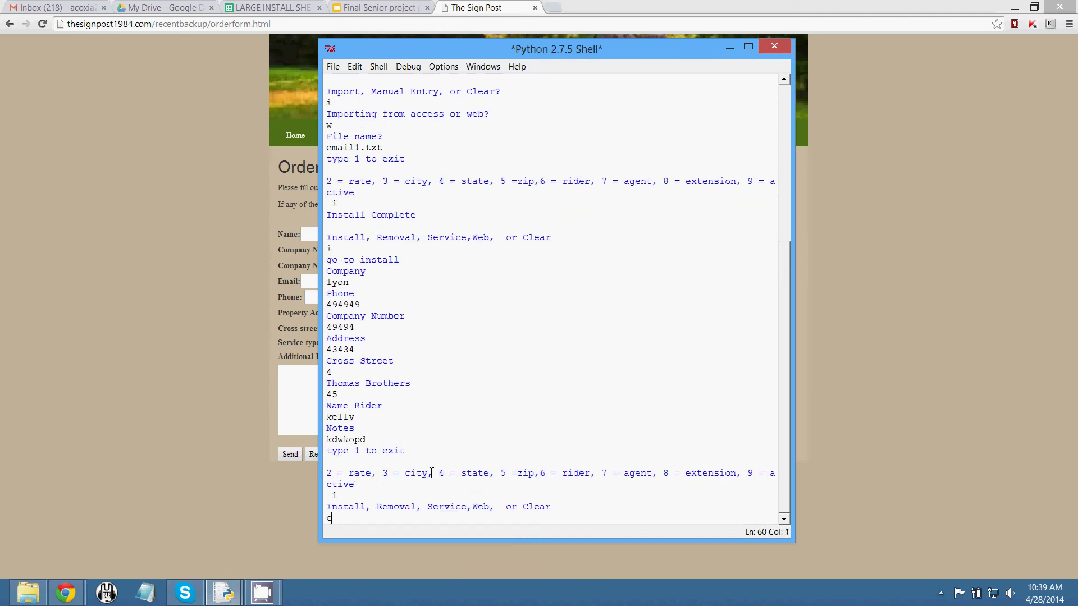
pyautogui.press('BackSpace')
pyautogui.rightClick(150, 601)
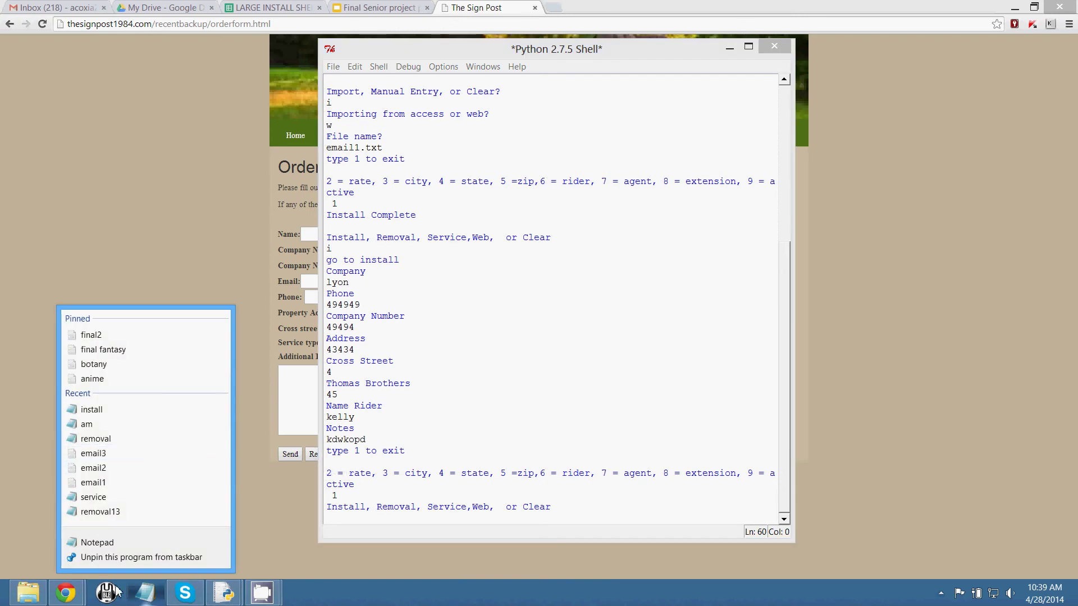
pyautogui.click(505, 325)
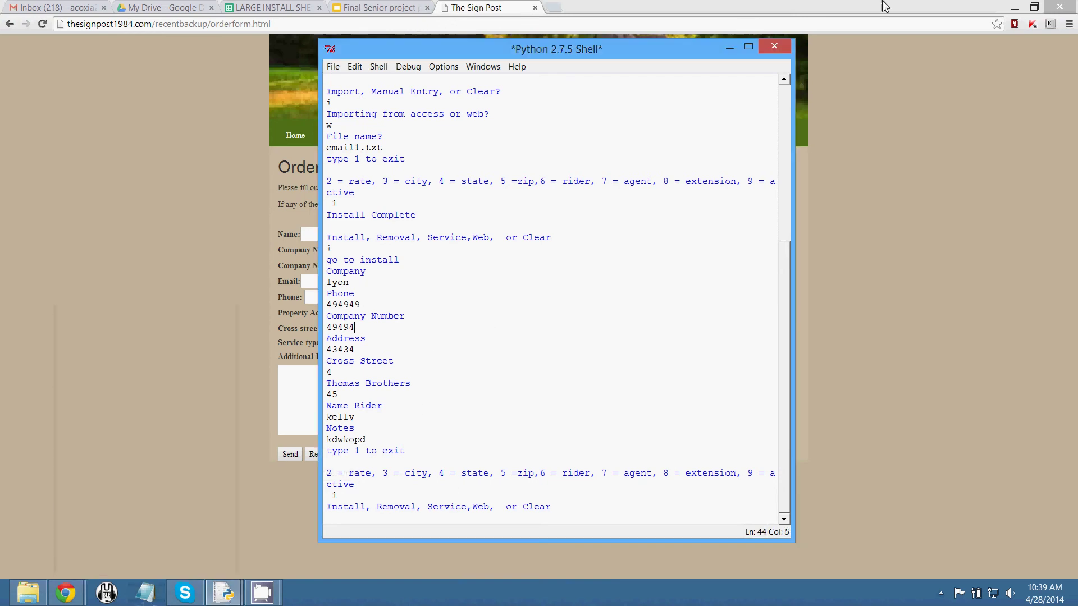
pyautogui.click(729, 47)
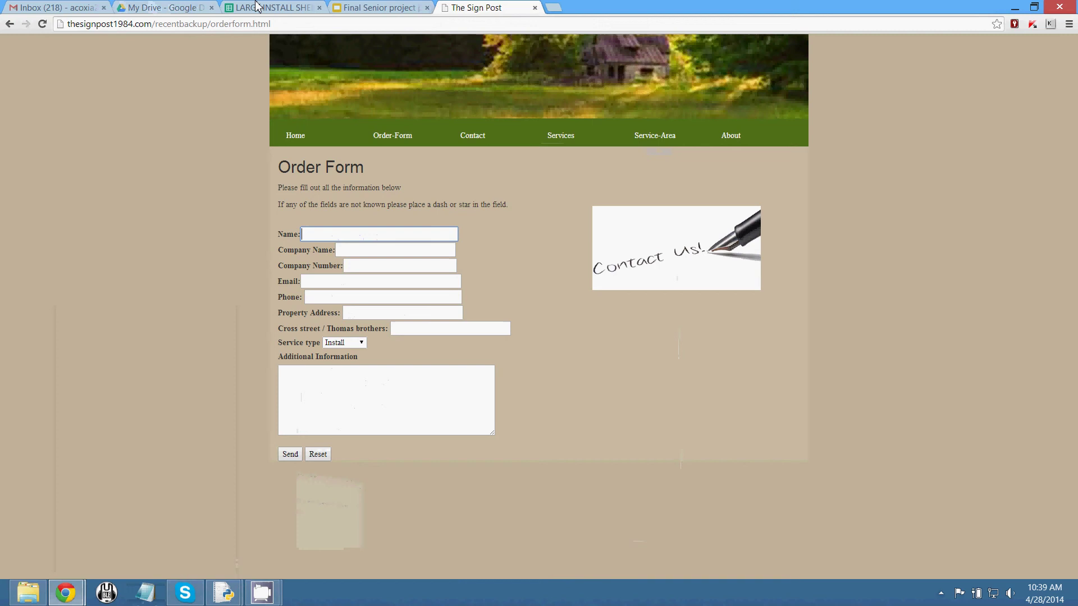
pyautogui.click(269, 7)
pyautogui.click(348, 7)
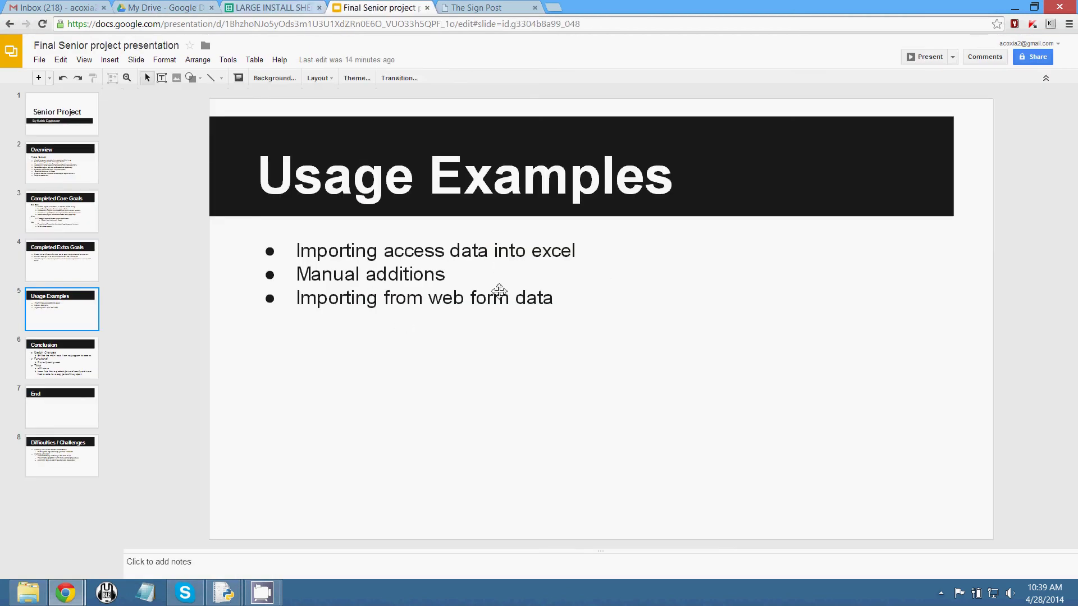
# Move from the Usage Examples slide down to slide 6, Conclusion
pyautogui.press('Down')
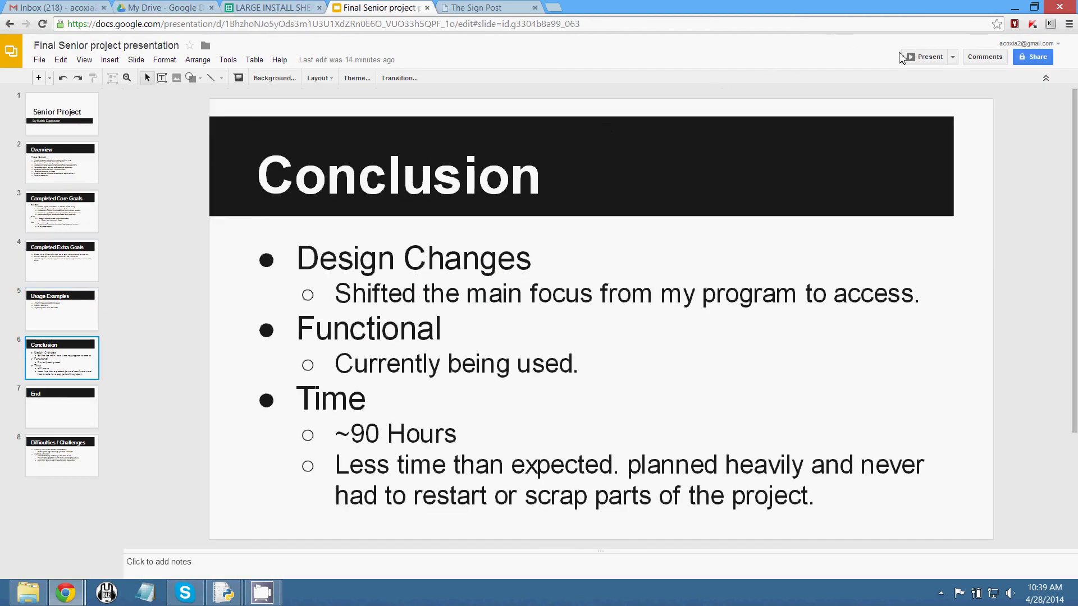